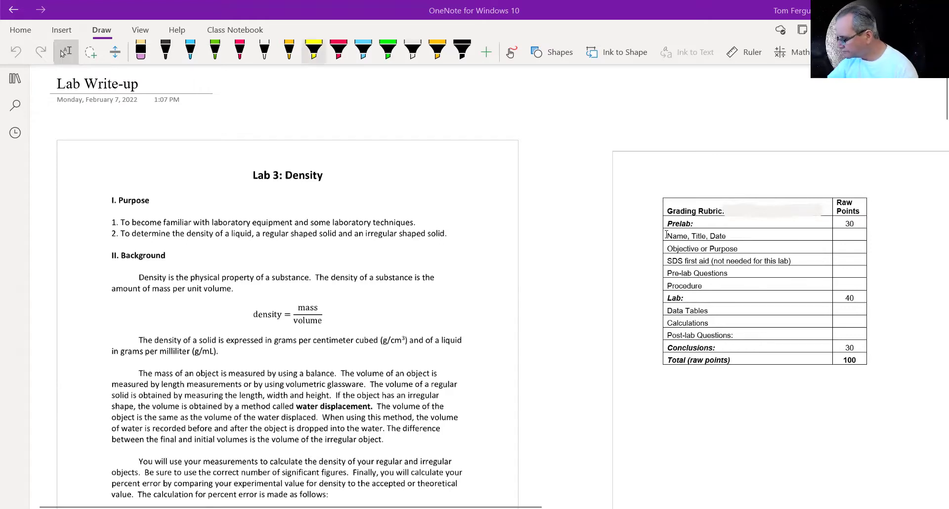
Highlight the prelab rubric rows down to Procedure and the 'Lab 3: Density' heading in yellow.
{"action": "mouse_move", "coordinate": [667, 228]}
{"action": "left_mouse_down"}
{"action": "mouse_move", "coordinate": [726, 245]}
{"action": "mouse_move", "coordinate": [668, 238]}
{"action": "left_mouse_up"}
{"action": "left_click_drag", "start_coordinate": [670, 285], "coordinate": [737, 278]}
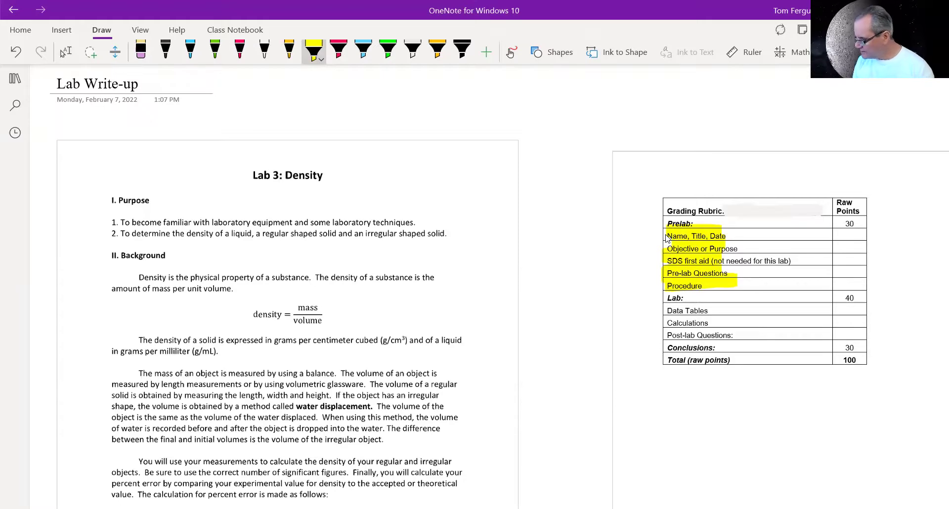
{"action": "left_click_drag", "start_coordinate": [246, 177], "coordinate": [329, 174]}
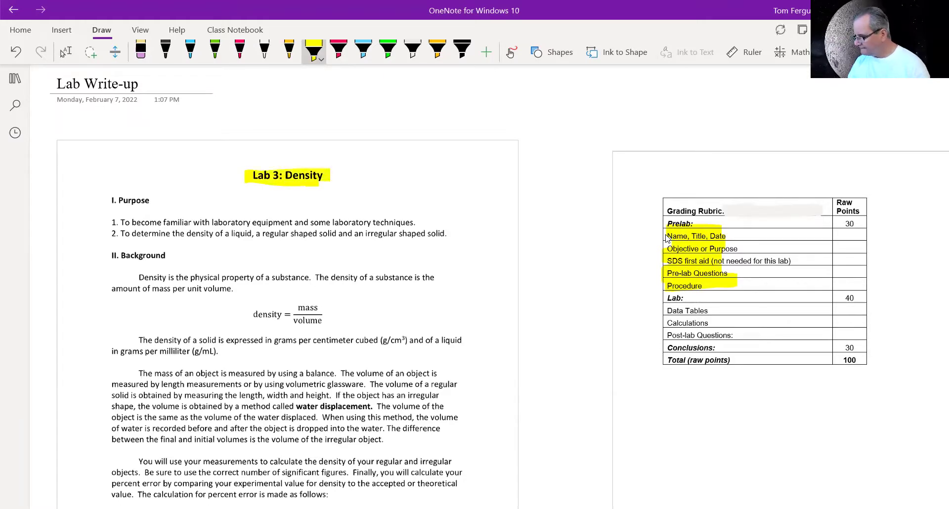
{"action": "left_click", "coordinate": [239, 49]}
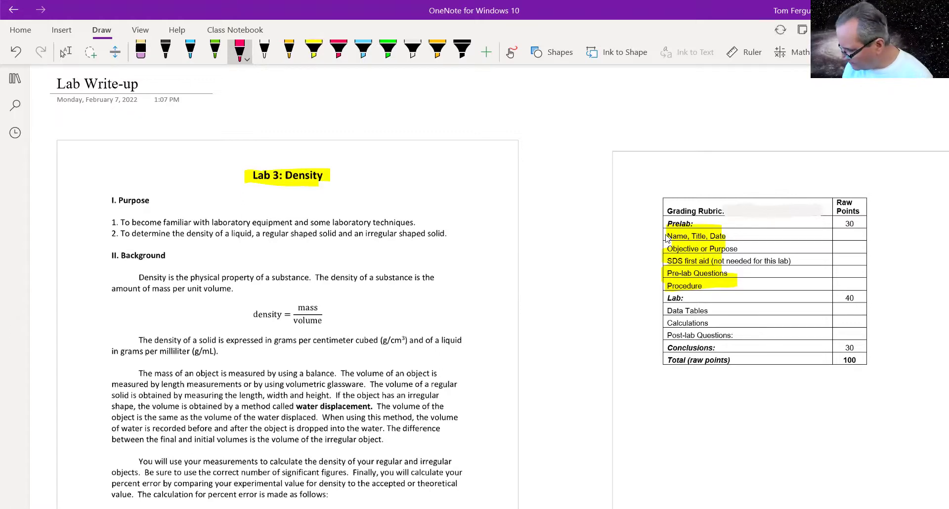
Handwrite 'Names:' in red ink above the 'Lab 3: Density' title.
{"action": "mouse_move", "coordinate": [81, 173]}
{"action": "left_mouse_down"}
{"action": "mouse_move", "coordinate": [92, 160]}
{"action": "mouse_move", "coordinate": [159, 159]}
{"action": "left_mouse_up"}
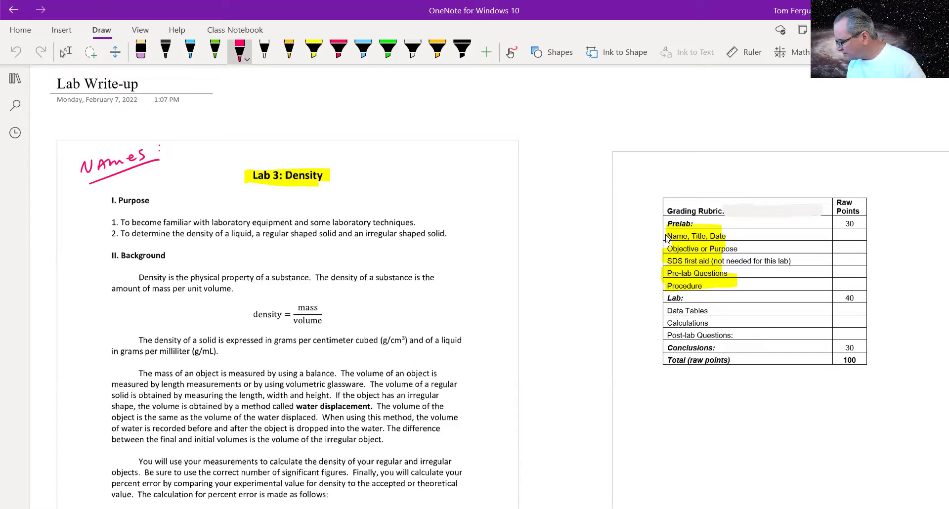
Draw a black arrow pointing at the rubric's Name, Title, Date row.
{"action": "left_click", "coordinate": [165, 50]}
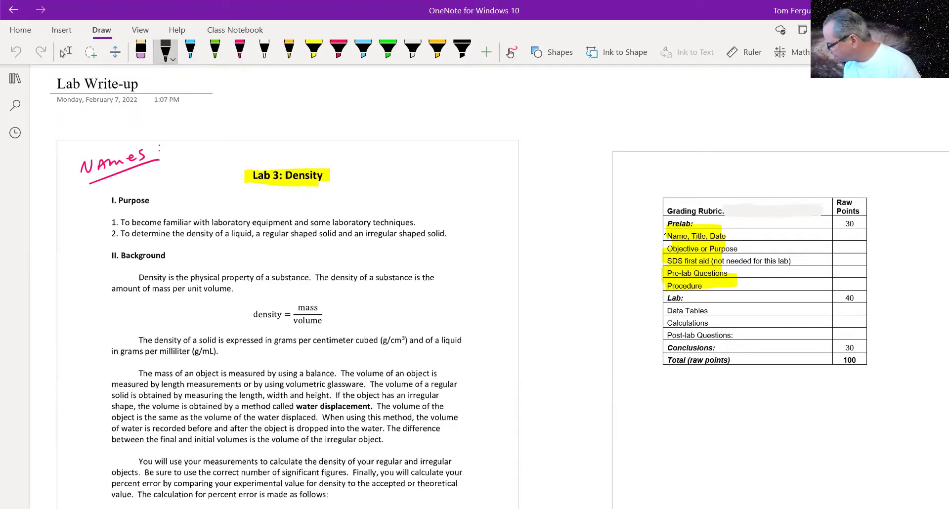
{"action": "left_click_drag", "start_coordinate": [619, 238], "coordinate": [649, 237]}
{"action": "mouse_move", "coordinate": [640, 233]}
{"action": "left_mouse_down"}
{"action": "mouse_move", "coordinate": [650, 238]}
{"action": "mouse_move", "coordinate": [638, 244]}
{"action": "left_mouse_up"}
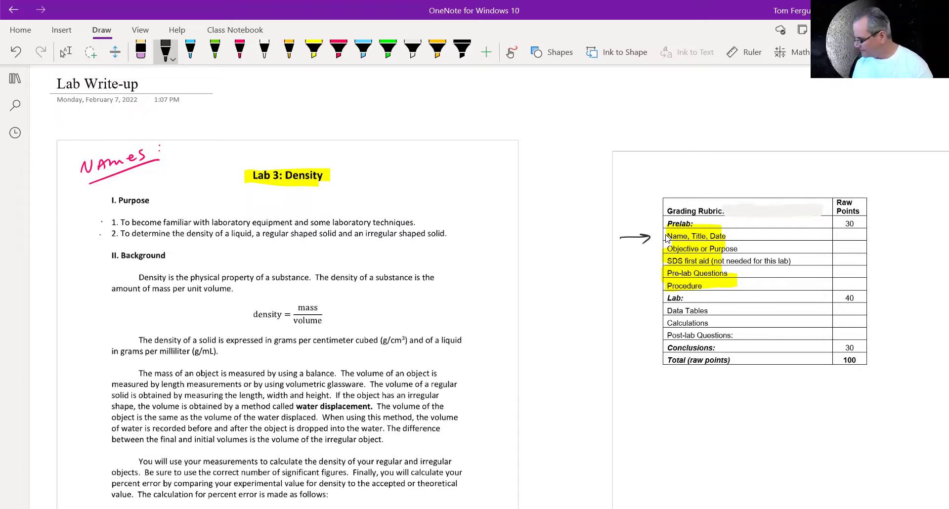
Draw a black arrow to the left of the rubric's Procedure row.
{"action": "mouse_move", "coordinate": [594, 285]}
{"action": "left_mouse_down"}
{"action": "mouse_move", "coordinate": [657, 285]}
{"action": "mouse_move", "coordinate": [642, 290]}
{"action": "left_mouse_up"}
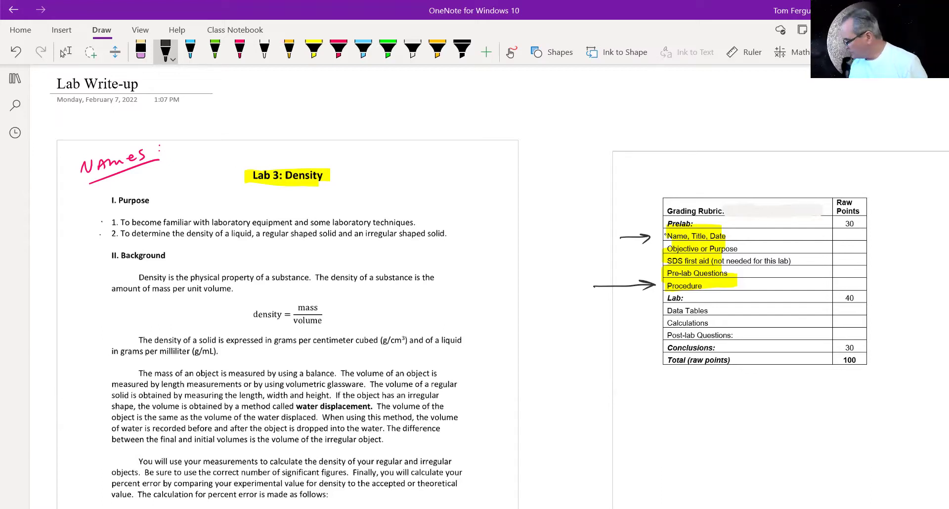
Highlight the Data Tables through Post-lab Questions rows in red and scroll to the Liquid data.
{"action": "left_click", "coordinate": [339, 50]}
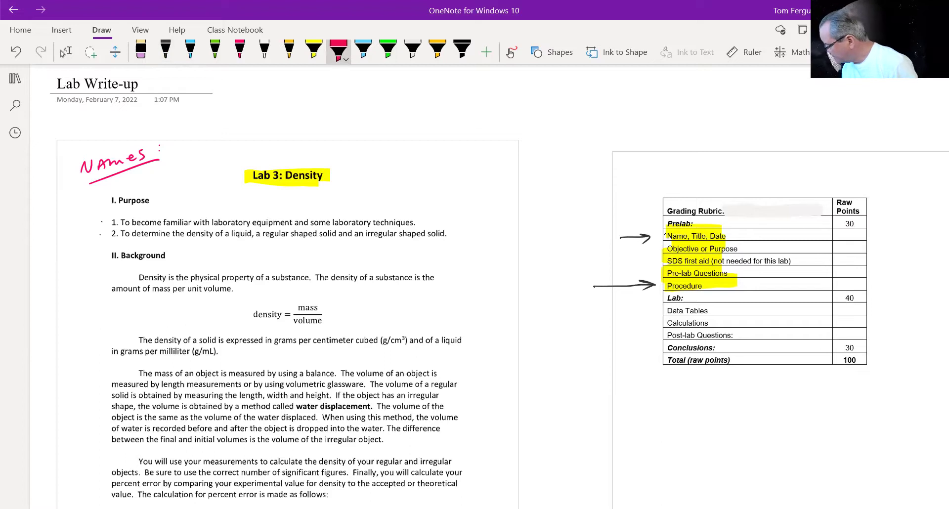
{"action": "mouse_move", "coordinate": [657, 308]}
{"action": "left_mouse_down"}
{"action": "mouse_move", "coordinate": [741, 308]}
{"action": "mouse_move", "coordinate": [714, 338]}
{"action": "left_mouse_up"}
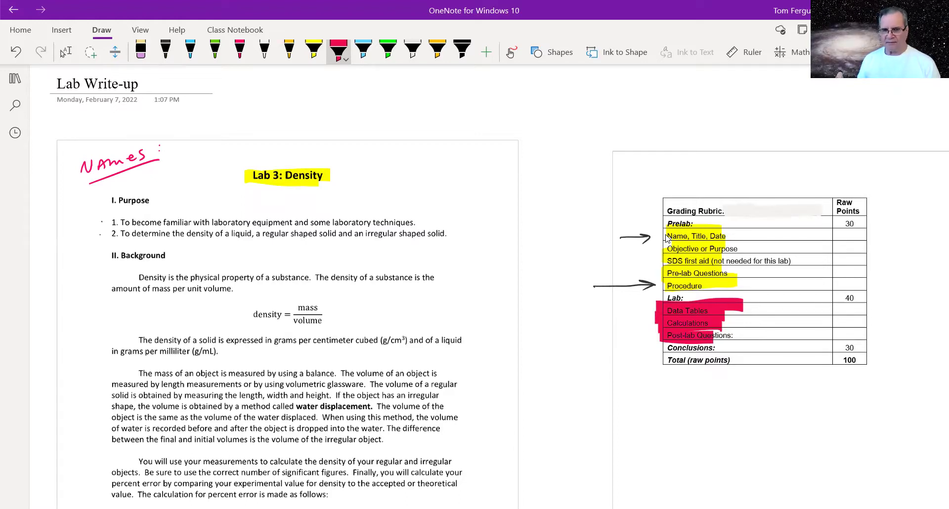
{"action": "scroll", "coordinate": [666, 237], "scroll_direction": "down", "scroll_amount": 20}
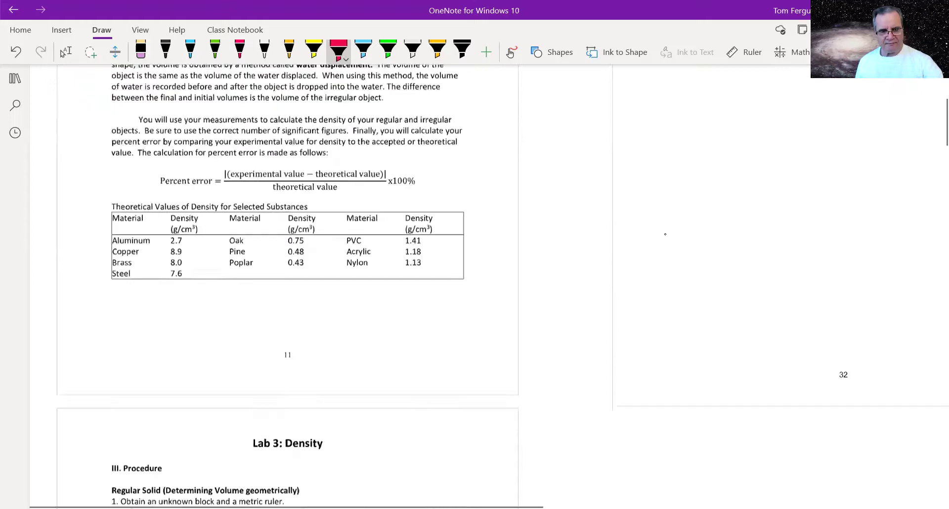
{"action": "scroll", "coordinate": [666, 234], "scroll_direction": "down", "scroll_amount": 18}
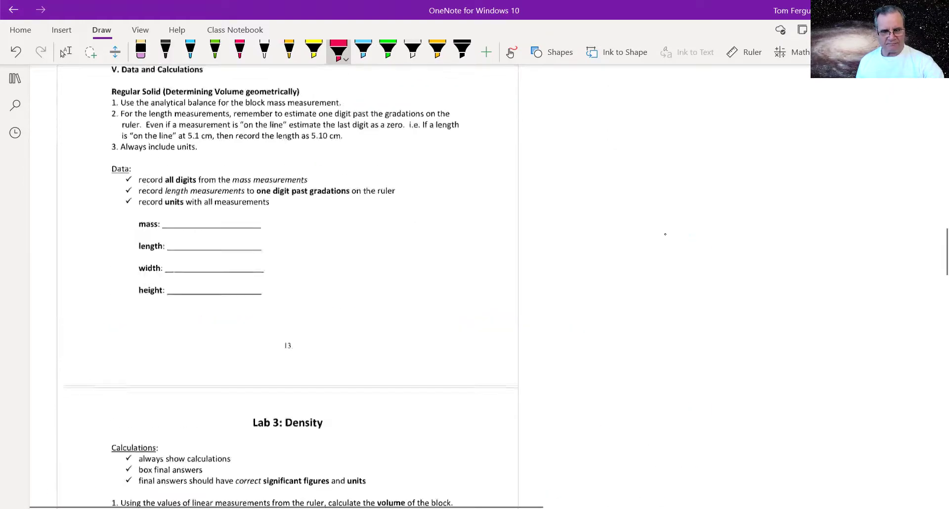
{"action": "scroll", "coordinate": [665, 234], "scroll_direction": "down", "scroll_amount": 5}
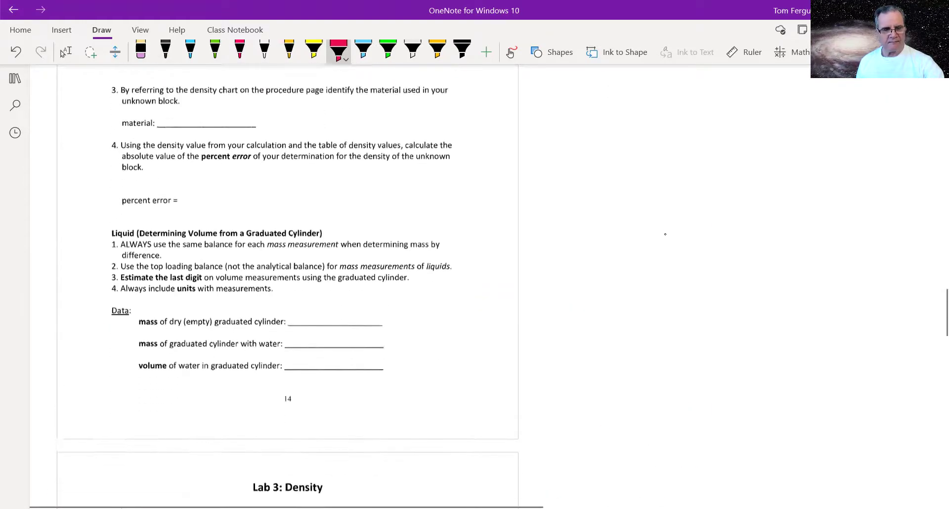
{"action": "scroll", "coordinate": [665, 234], "scroll_direction": "down", "scroll_amount": 3}
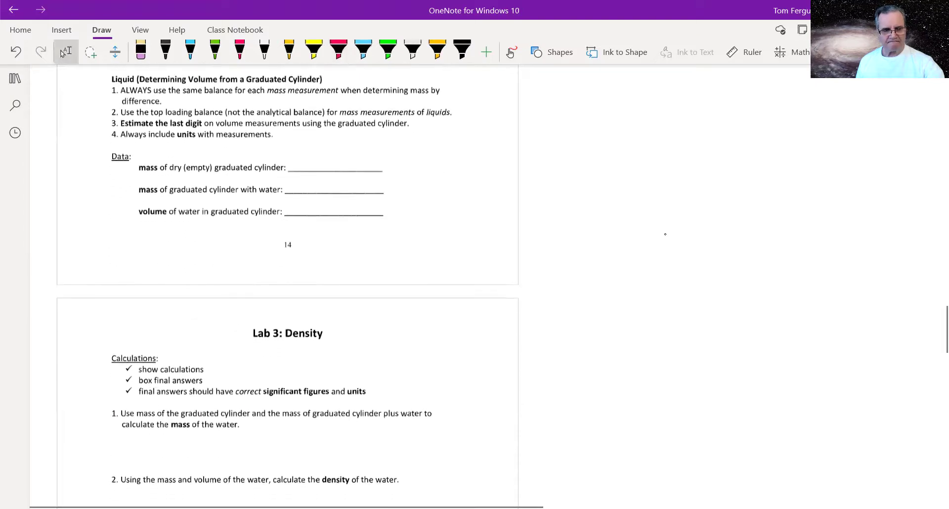
{"action": "scroll", "coordinate": [665, 235], "scroll_direction": "up", "scroll_amount": 1}
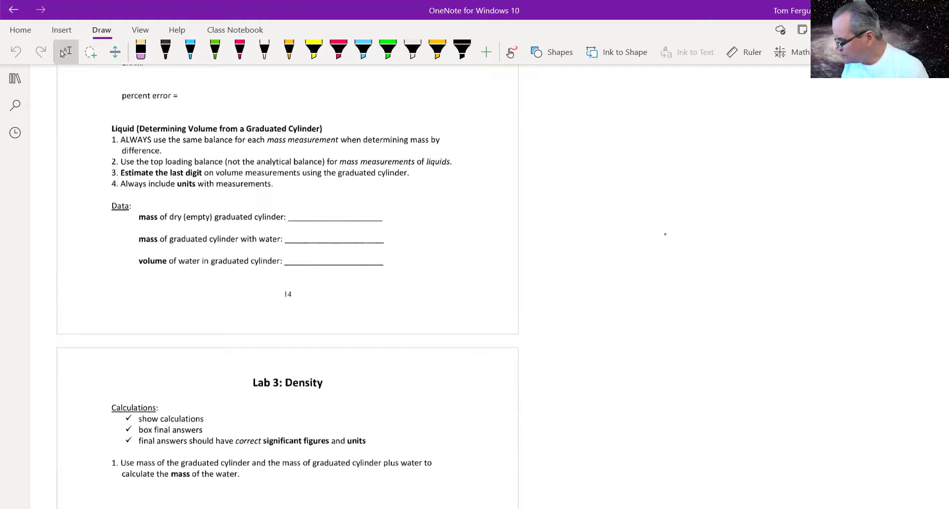
Handwrite 'TABLE' in black beside the liquid Data label and circle it.
{"action": "left_click", "coordinate": [165, 49]}
{"action": "mouse_move", "coordinate": [167, 200]}
{"action": "left_mouse_down"}
{"action": "mouse_move", "coordinate": [167, 214]}
{"action": "mouse_move", "coordinate": [176, 199]}
{"action": "left_mouse_up"}
{"action": "left_click_drag", "start_coordinate": [180, 210], "coordinate": [193, 204]}
{"action": "left_click_drag", "start_coordinate": [195, 197], "coordinate": [209, 210]}
{"action": "mouse_move", "coordinate": [213, 197]}
{"action": "left_mouse_down"}
{"action": "mouse_move", "coordinate": [227, 208]}
{"action": "mouse_move", "coordinate": [245, 192]}
{"action": "mouse_move", "coordinate": [306, 190]}
{"action": "left_mouse_up"}
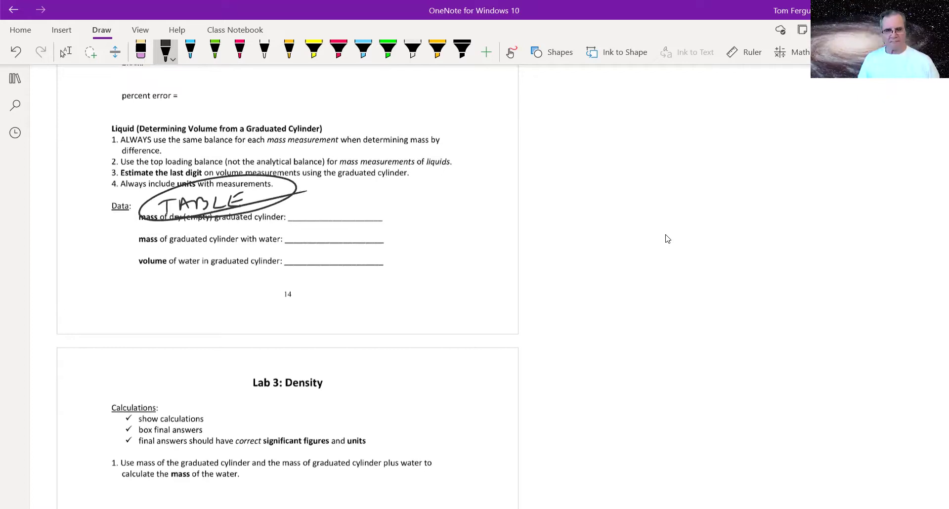
Handwrite 'TABLE' above the stopper mass data.
{"action": "scroll", "coordinate": [666, 239], "scroll_direction": "down", "scroll_amount": 8}
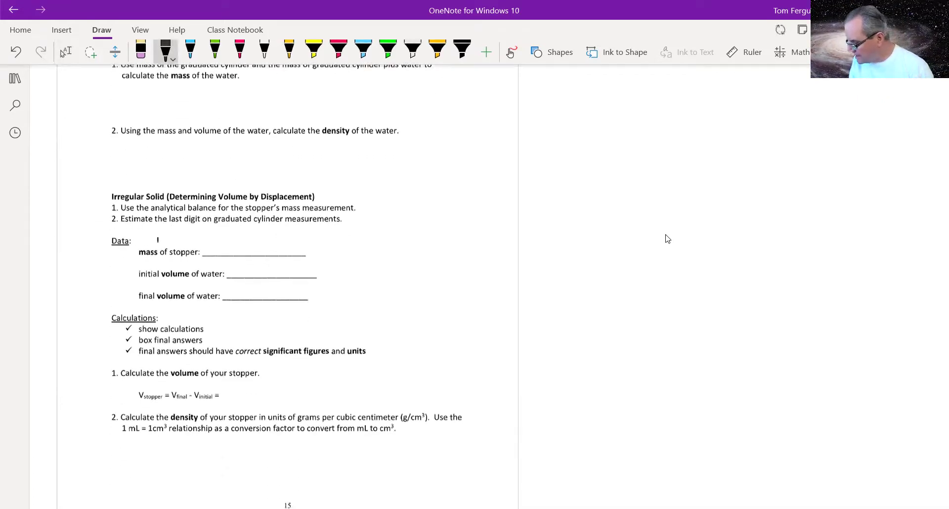
{"action": "left_click_drag", "start_coordinate": [151, 239], "coordinate": [158, 251]}
{"action": "mouse_move", "coordinate": [161, 247]}
{"action": "left_mouse_down"}
{"action": "mouse_move", "coordinate": [172, 236]}
{"action": "mouse_move", "coordinate": [194, 250]}
{"action": "left_mouse_up"}
{"action": "mouse_move", "coordinate": [203, 235]}
{"action": "left_mouse_down"}
{"action": "mouse_move", "coordinate": [211, 243]}
{"action": "mouse_move", "coordinate": [227, 230]}
{"action": "left_mouse_up"}
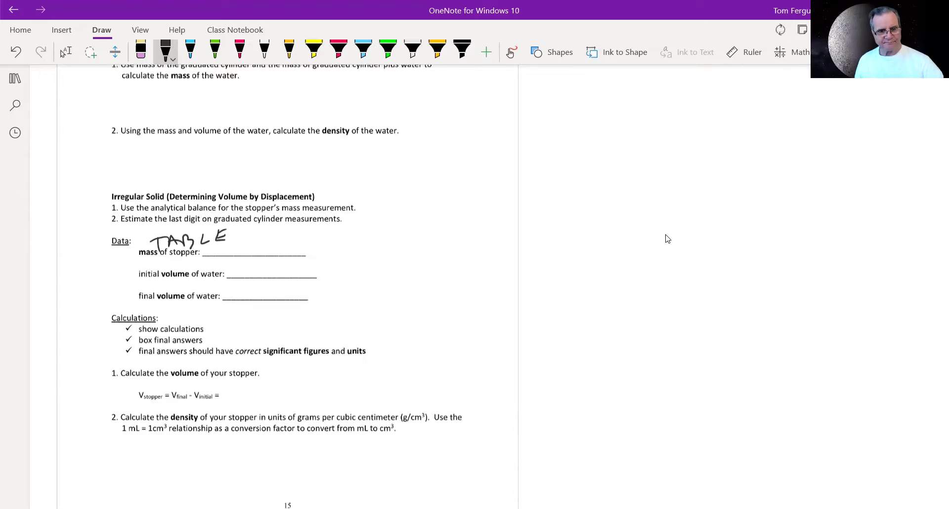
Draw a black loop around the 'VI. Postlab (Show work for partial and full credit)' heading.
{"action": "scroll", "coordinate": [667, 238], "scroll_direction": "down", "scroll_amount": 9}
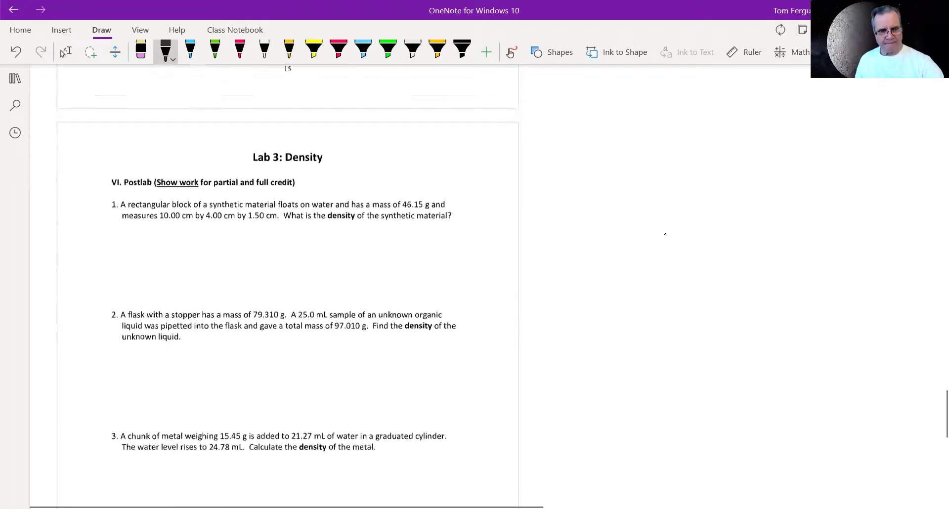
{"action": "scroll", "coordinate": [666, 234], "scroll_direction": "up", "scroll_amount": 12}
{"action": "scroll", "coordinate": [665, 234], "scroll_direction": "down", "scroll_amount": 11}
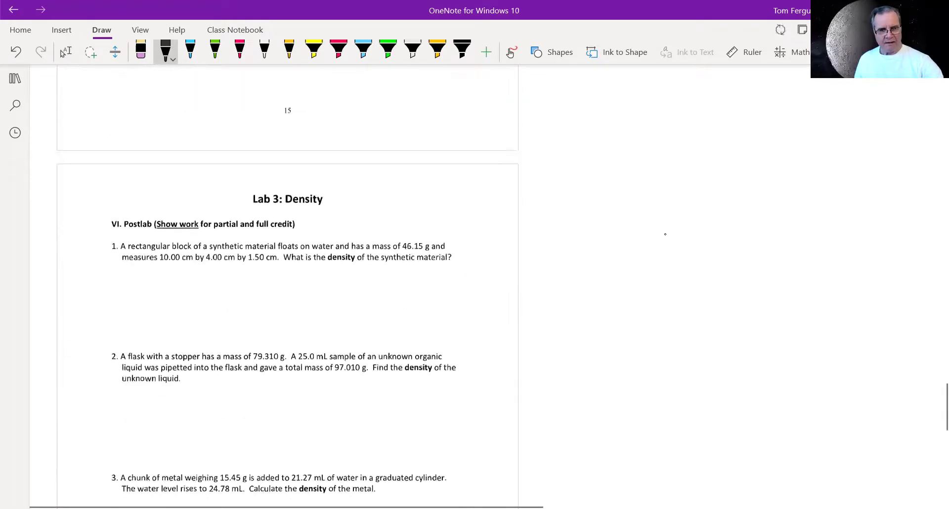
{"action": "left_click", "coordinate": [63, 52]}
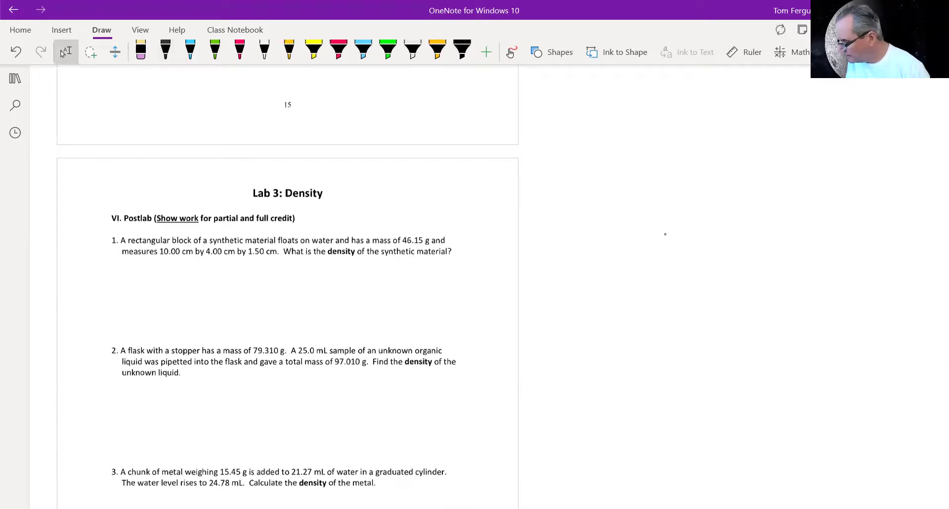
{"action": "left_click", "coordinate": [166, 50]}
{"action": "mouse_move", "coordinate": [139, 225]}
{"action": "left_mouse_down"}
{"action": "mouse_move", "coordinate": [336, 216]}
{"action": "mouse_move", "coordinate": [184, 227]}
{"action": "left_mouse_up"}
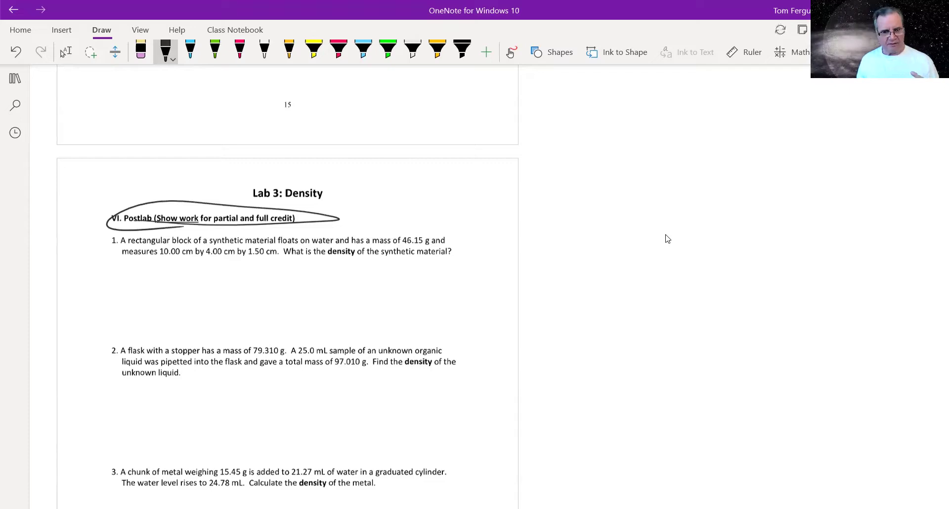
{"action": "scroll", "coordinate": [665, 236], "scroll_direction": "down", "scroll_amount": 12}
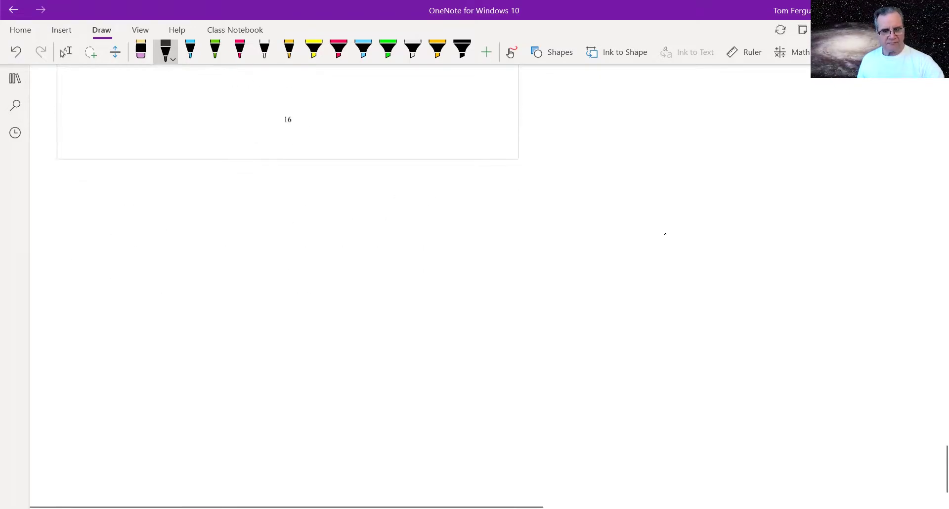
Handwrite 'Conclusion' below question 4 and underline it with a zigzag.
{"action": "scroll", "coordinate": [666, 234], "scroll_direction": "up", "scroll_amount": 5}
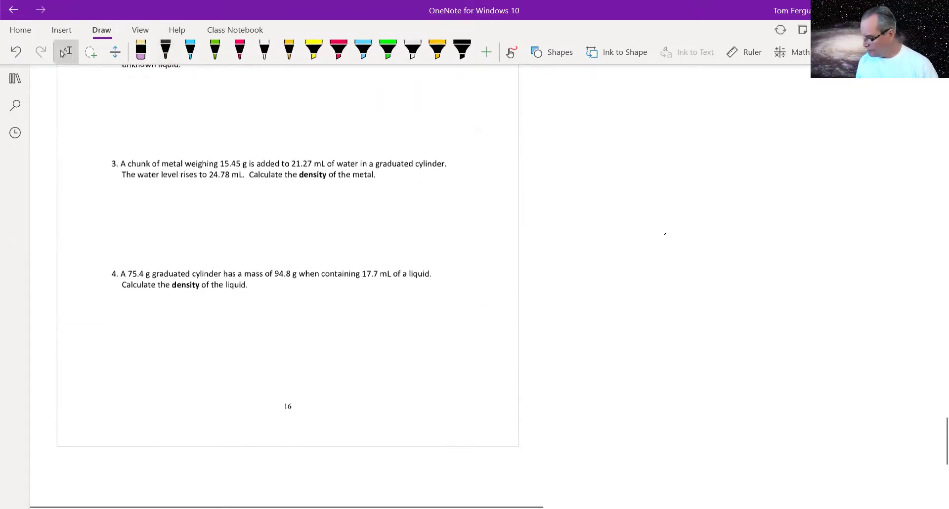
{"action": "mouse_move", "coordinate": [135, 313]}
{"action": "left_mouse_down"}
{"action": "mouse_move", "coordinate": [129, 383]}
{"action": "mouse_move", "coordinate": [200, 386]}
{"action": "left_mouse_up"}
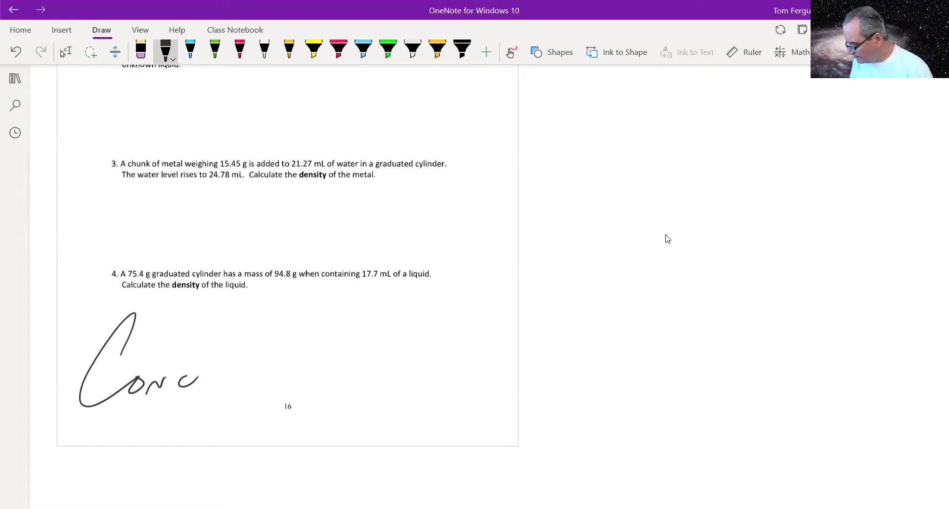
{"action": "mouse_move", "coordinate": [213, 332]}
{"action": "left_mouse_down"}
{"action": "mouse_move", "coordinate": [205, 385]}
{"action": "mouse_move", "coordinate": [232, 384]}
{"action": "left_mouse_up"}
{"action": "left_click_drag", "start_coordinate": [236, 372], "coordinate": [236, 387]}
{"action": "mouse_move", "coordinate": [257, 377]}
{"action": "left_mouse_down"}
{"action": "mouse_move", "coordinate": [256, 385]}
{"action": "mouse_move", "coordinate": [287, 381]}
{"action": "mouse_move", "coordinate": [298, 366]}
{"action": "left_mouse_up"}
{"action": "mouse_move", "coordinate": [85, 417]}
{"action": "left_mouse_down"}
{"action": "mouse_move", "coordinate": [144, 447]}
{"action": "mouse_move", "coordinate": [317, 406]}
{"action": "left_mouse_up"}
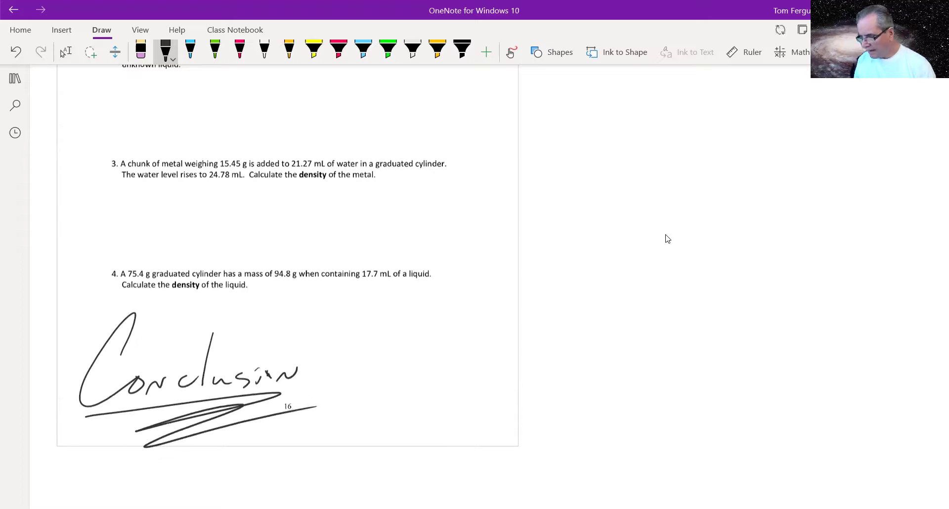
Write 'EVERY' above the Conclusion heading and circle it.
{"action": "mouse_move", "coordinate": [71, 320]}
{"action": "left_mouse_down"}
{"action": "mouse_move", "coordinate": [67, 338]}
{"action": "mouse_move", "coordinate": [78, 334]}
{"action": "left_mouse_up"}
{"action": "mouse_move", "coordinate": [69, 329]}
{"action": "left_mouse_down"}
{"action": "mouse_move", "coordinate": [82, 333]}
{"action": "mouse_move", "coordinate": [90, 310]}
{"action": "left_mouse_up"}
{"action": "mouse_move", "coordinate": [93, 310]}
{"action": "left_mouse_down"}
{"action": "mouse_move", "coordinate": [102, 313]}
{"action": "mouse_move", "coordinate": [92, 325]}
{"action": "left_mouse_up"}
{"action": "mouse_move", "coordinate": [92, 317]}
{"action": "left_mouse_down"}
{"action": "mouse_move", "coordinate": [105, 303]}
{"action": "mouse_move", "coordinate": [112, 316]}
{"action": "left_mouse_up"}
{"action": "mouse_move", "coordinate": [109, 308]}
{"action": "left_mouse_down"}
{"action": "mouse_move", "coordinate": [119, 303]}
{"action": "mouse_move", "coordinate": [117, 321]}
{"action": "left_mouse_up"}
{"action": "mouse_move", "coordinate": [125, 279]}
{"action": "left_mouse_down"}
{"action": "mouse_move", "coordinate": [144, 287]}
{"action": "mouse_move", "coordinate": [163, 277]}
{"action": "left_mouse_up"}
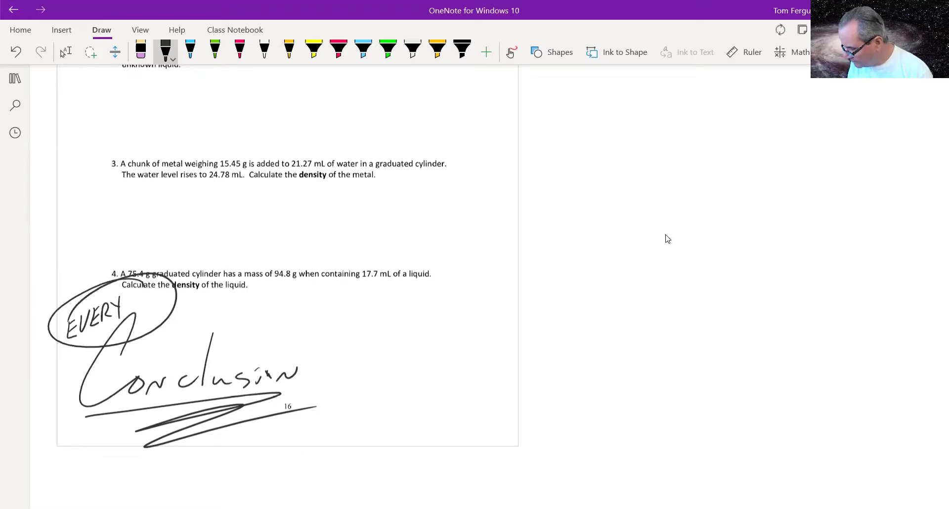
{"action": "left_click_drag", "start_coordinate": [261, 327], "coordinate": [281, 319]}
Write and circle 'ALL' and 'LABS' to the right of EVERY.
{"action": "mouse_move", "coordinate": [291, 304]}
{"action": "left_mouse_down"}
{"action": "mouse_move", "coordinate": [307, 324]}
{"action": "mouse_move", "coordinate": [330, 323]}
{"action": "left_mouse_up"}
{"action": "left_click", "coordinate": [354, 301]}
{"action": "left_click_drag", "start_coordinate": [354, 295], "coordinate": [355, 300]}
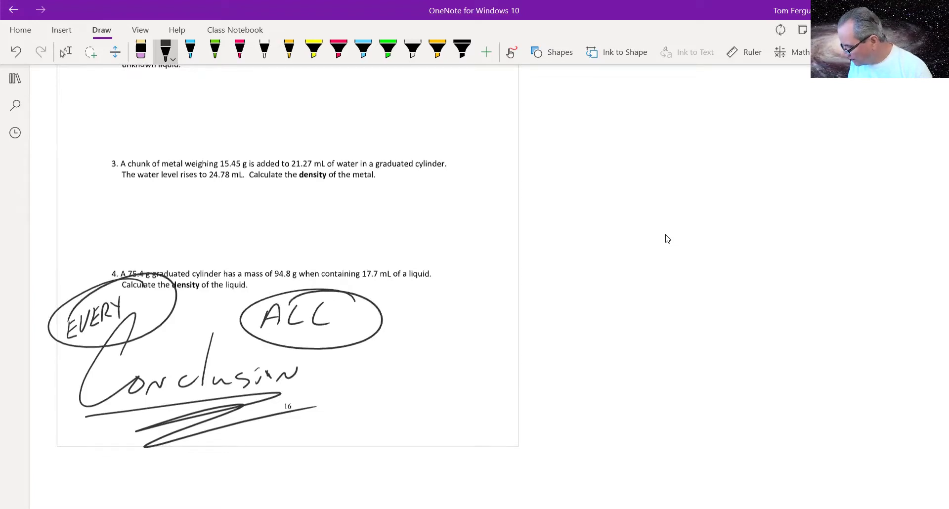
{"action": "mouse_move", "coordinate": [458, 301]}
{"action": "left_mouse_down"}
{"action": "mouse_move", "coordinate": [471, 327]}
{"action": "mouse_move", "coordinate": [516, 327]}
{"action": "left_mouse_up"}
{"action": "left_click_drag", "start_coordinate": [556, 300], "coordinate": [541, 334]}
{"action": "mouse_move", "coordinate": [554, 344]}
{"action": "left_mouse_down"}
{"action": "mouse_move", "coordinate": [457, 352]}
{"action": "mouse_move", "coordinate": [573, 338]}
{"action": "mouse_move", "coordinate": [430, 352]}
{"action": "left_mouse_up"}
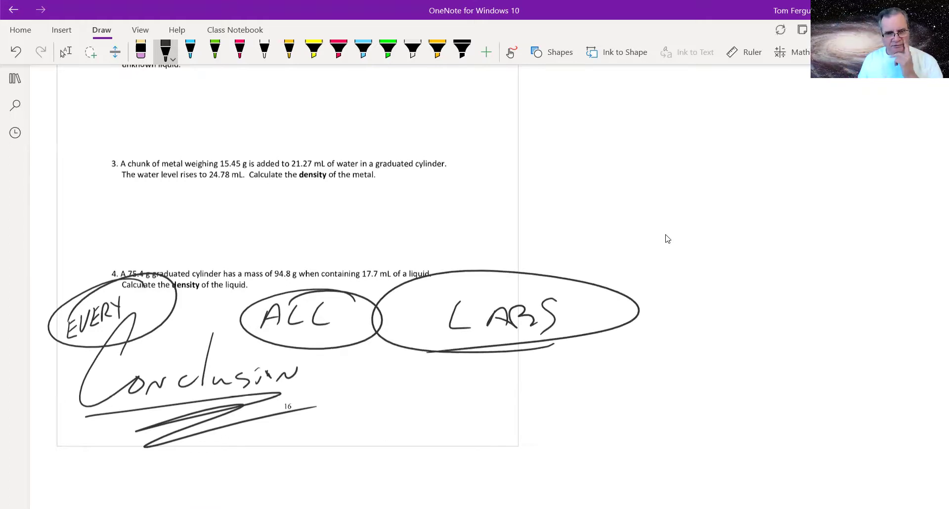
Draw a black arrow pointing at the rubric's Conclusions row.
{"action": "scroll", "coordinate": [667, 239], "scroll_direction": "up", "scroll_amount": 20}
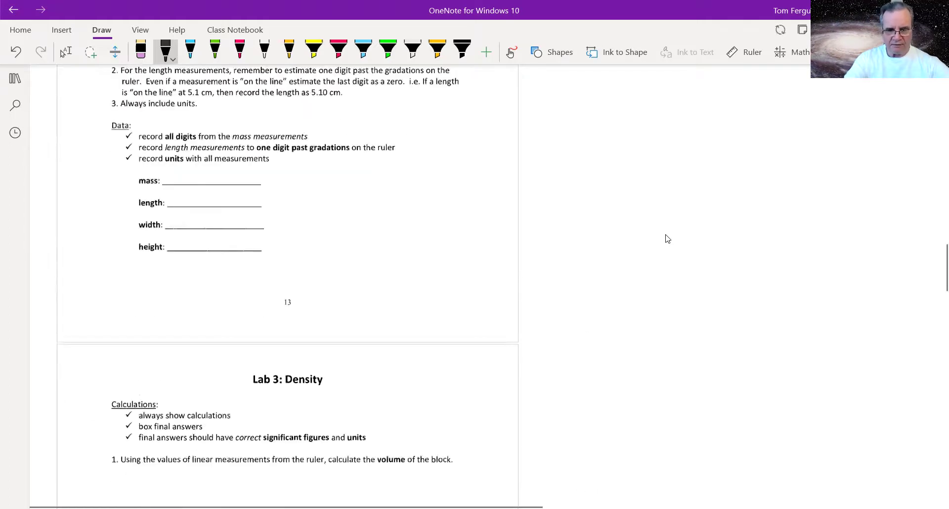
{"action": "scroll", "coordinate": [667, 238], "scroll_direction": "up", "scroll_amount": 10}
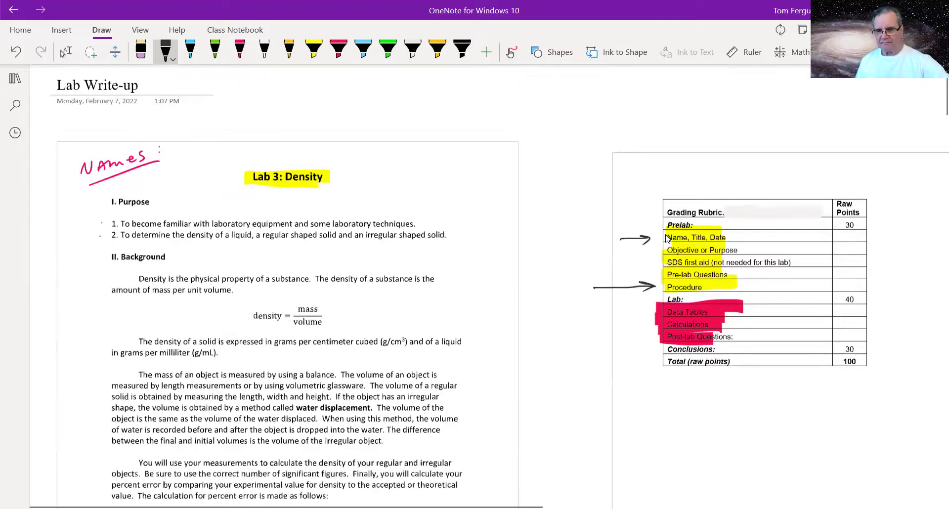
{"action": "scroll", "coordinate": [667, 238], "scroll_direction": "down", "scroll_amount": 1}
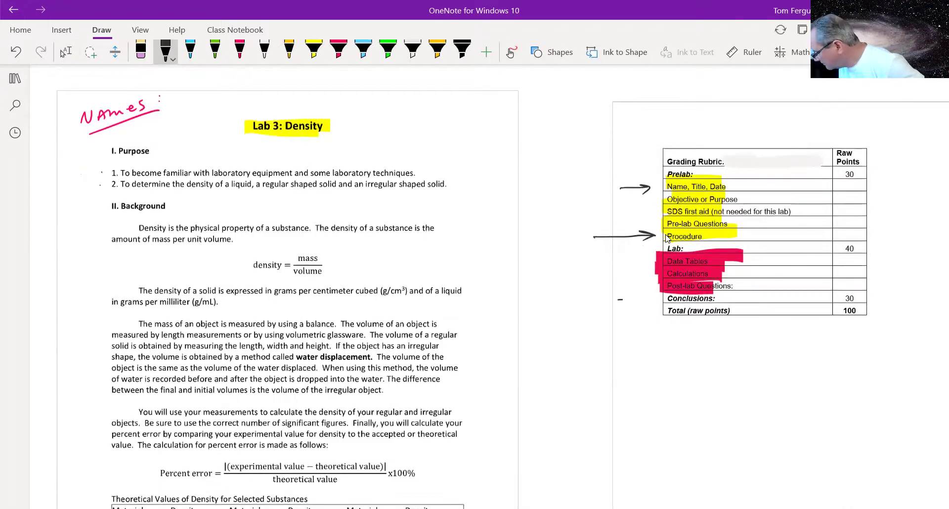
{"action": "mouse_move", "coordinate": [621, 299]}
{"action": "left_mouse_down"}
{"action": "mouse_move", "coordinate": [657, 299]}
{"action": "mouse_move", "coordinate": [645, 304]}
{"action": "left_mouse_up"}
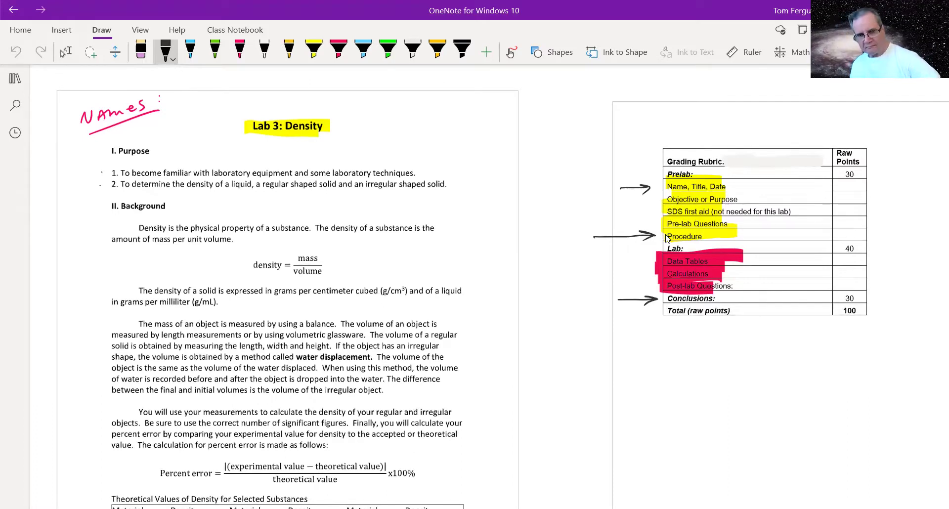
{"action": "scroll", "coordinate": [666, 237], "scroll_direction": "down", "scroll_amount": 2}
{"action": "scroll", "coordinate": [665, 235], "scroll_direction": "down", "scroll_amount": 12}
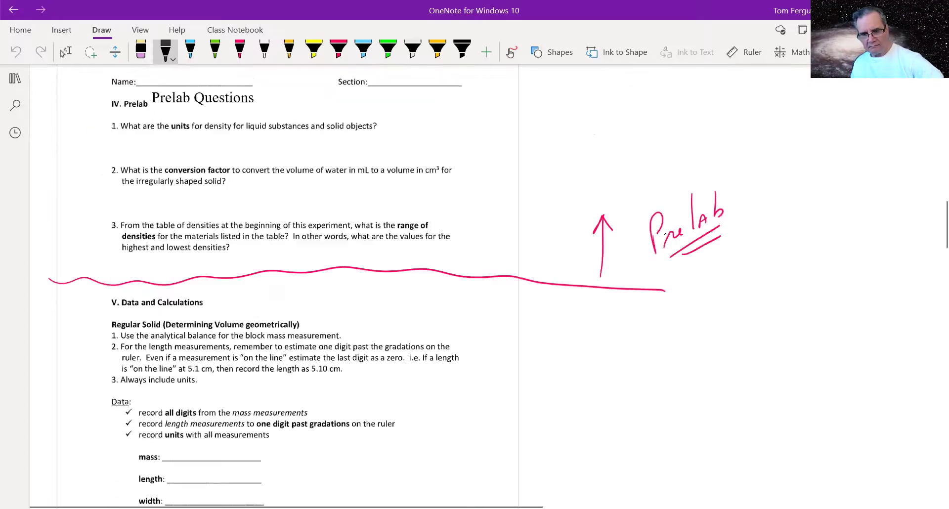
{"action": "scroll", "coordinate": [665, 234], "scroll_direction": "down", "scroll_amount": 15}
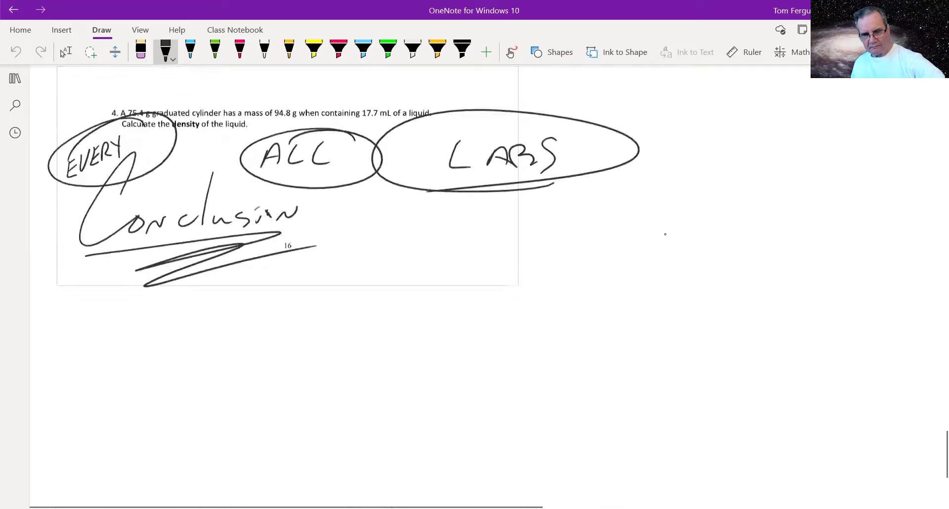
Write '1 Learned' with the 1 circled and double-underline 'Learned'.
{"action": "scroll", "coordinate": [665, 234], "scroll_direction": "up", "scroll_amount": 1}
{"action": "left_click", "coordinate": [66, 52]}
{"action": "left_click", "coordinate": [166, 50]}
{"action": "mouse_move", "coordinate": [117, 303]}
{"action": "left_mouse_down"}
{"action": "mouse_move", "coordinate": [117, 321]}
{"action": "mouse_move", "coordinate": [115, 298]}
{"action": "left_mouse_up"}
{"action": "mouse_move", "coordinate": [174, 294]}
{"action": "left_mouse_down"}
{"action": "mouse_move", "coordinate": [173, 321]}
{"action": "mouse_move", "coordinate": [186, 319]}
{"action": "left_mouse_up"}
{"action": "left_click_drag", "start_coordinate": [196, 313], "coordinate": [259, 310]}
{"action": "mouse_move", "coordinate": [275, 285]}
{"action": "left_mouse_down"}
{"action": "mouse_move", "coordinate": [276, 311]}
{"action": "mouse_move", "coordinate": [266, 311]}
{"action": "left_mouse_up"}
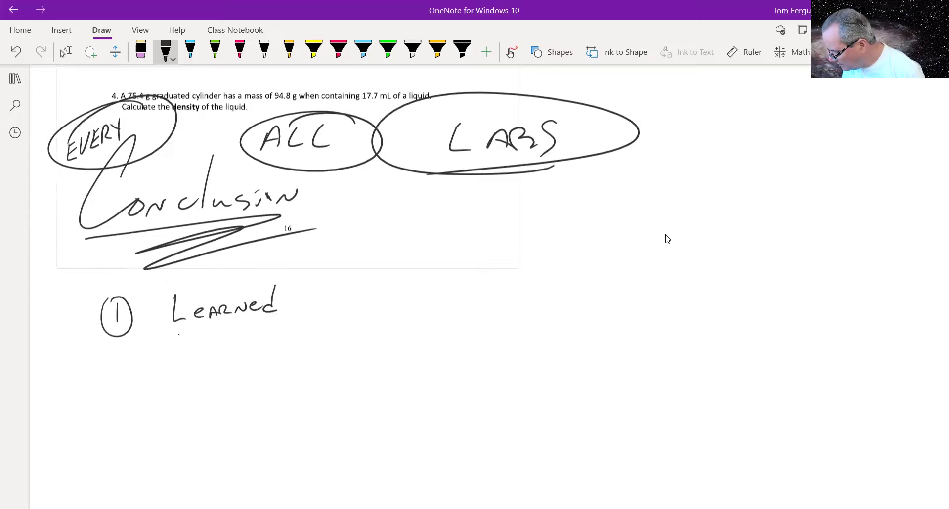
{"action": "left_click_drag", "start_coordinate": [179, 335], "coordinate": [259, 332]}
{"action": "left_click_drag", "start_coordinate": [202, 340], "coordinate": [250, 338]}
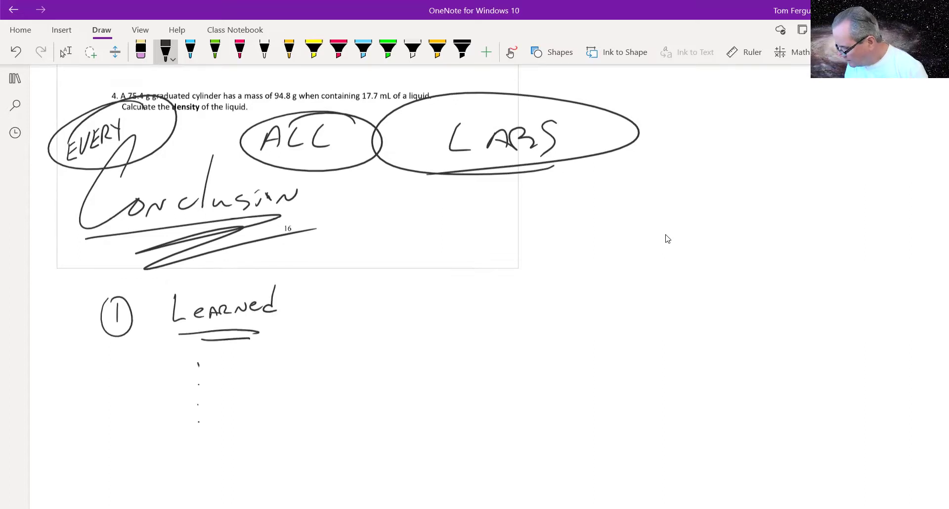
Write an underlined circled '2 Issues' and change the heading to 'Conclusion(s)'.
{"action": "left_click_drag", "start_coordinate": [117, 445], "coordinate": [132, 457]}
{"action": "mouse_move", "coordinate": [125, 435]}
{"action": "left_mouse_down"}
{"action": "mouse_move", "coordinate": [142, 465]}
{"action": "mouse_move", "coordinate": [125, 434]}
{"action": "left_mouse_up"}
{"action": "left_click_drag", "start_coordinate": [181, 441], "coordinate": [179, 463]}
{"action": "mouse_move", "coordinate": [198, 446]}
{"action": "left_mouse_down"}
{"action": "mouse_move", "coordinate": [192, 464]}
{"action": "mouse_move", "coordinate": [230, 460]}
{"action": "left_mouse_up"}
{"action": "left_click_drag", "start_coordinate": [235, 459], "coordinate": [253, 462]}
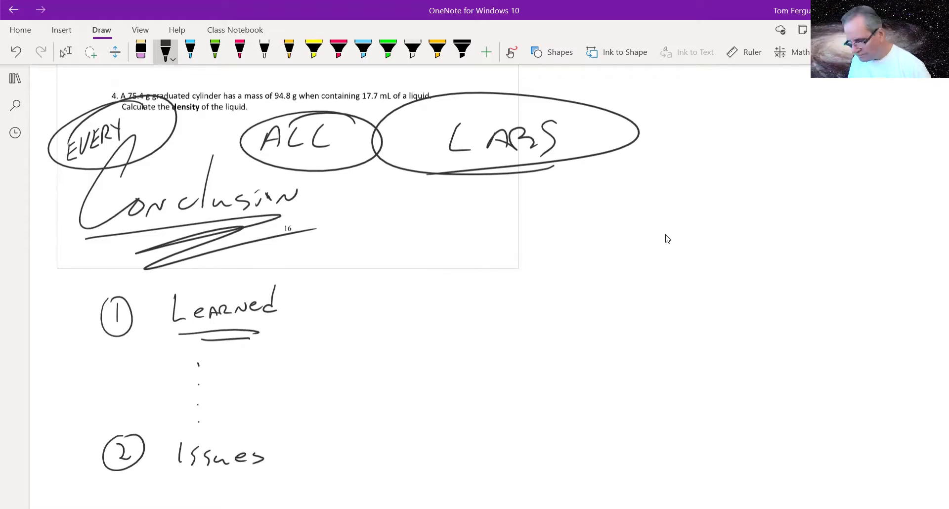
{"action": "mouse_move", "coordinate": [176, 481]}
{"action": "left_mouse_down"}
{"action": "mouse_move", "coordinate": [221, 478]}
{"action": "mouse_move", "coordinate": [220, 486]}
{"action": "left_mouse_up"}
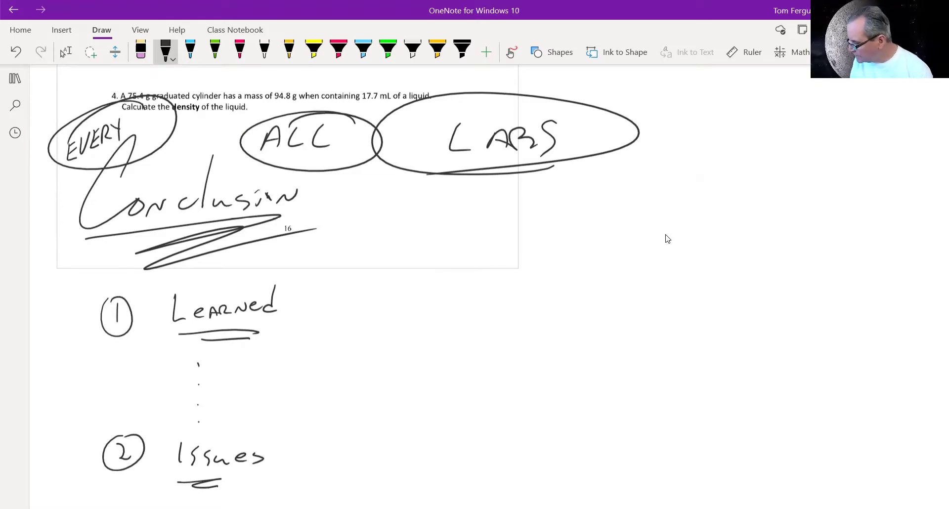
{"action": "left_click_drag", "start_coordinate": [328, 187], "coordinate": [321, 199]}
{"action": "mouse_move", "coordinate": [313, 185]}
{"action": "left_mouse_down"}
{"action": "mouse_move", "coordinate": [310, 198]}
{"action": "mouse_move", "coordinate": [343, 201]}
{"action": "left_mouse_up"}
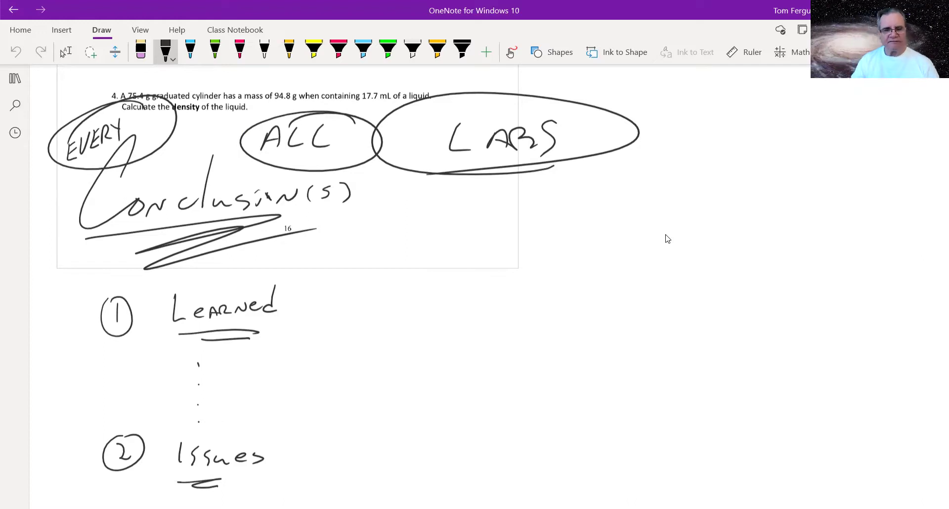
Scroll back up to the grading rubric at the top of the Lab Write-up page and leave pen mode for selecting.
{"action": "scroll", "coordinate": [667, 239], "scroll_direction": "up", "scroll_amount": 20}
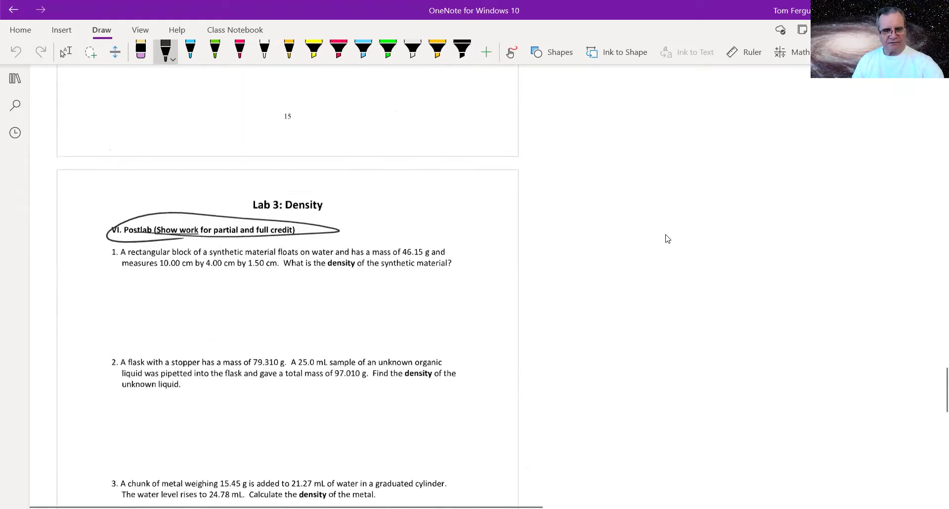
{"action": "scroll", "coordinate": [667, 238], "scroll_direction": "up", "scroll_amount": 20}
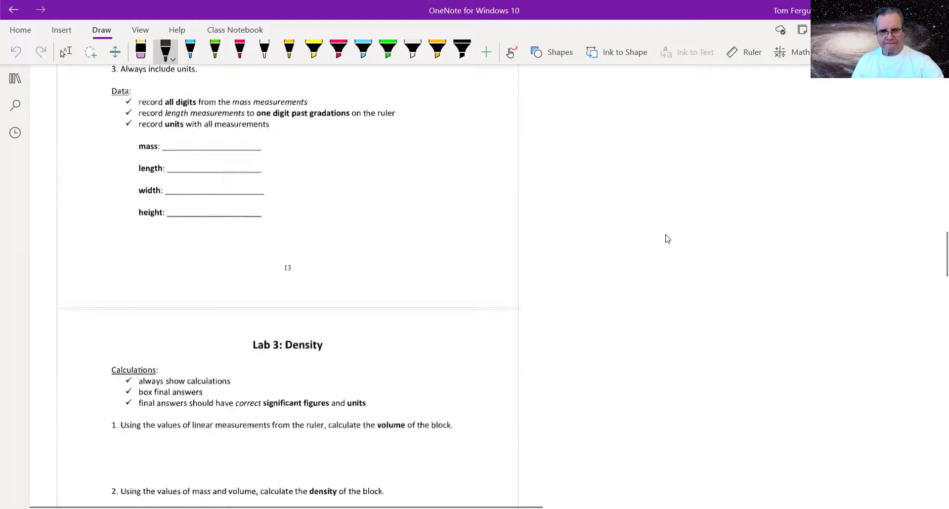
{"action": "scroll", "coordinate": [667, 239], "scroll_direction": "up", "scroll_amount": 20}
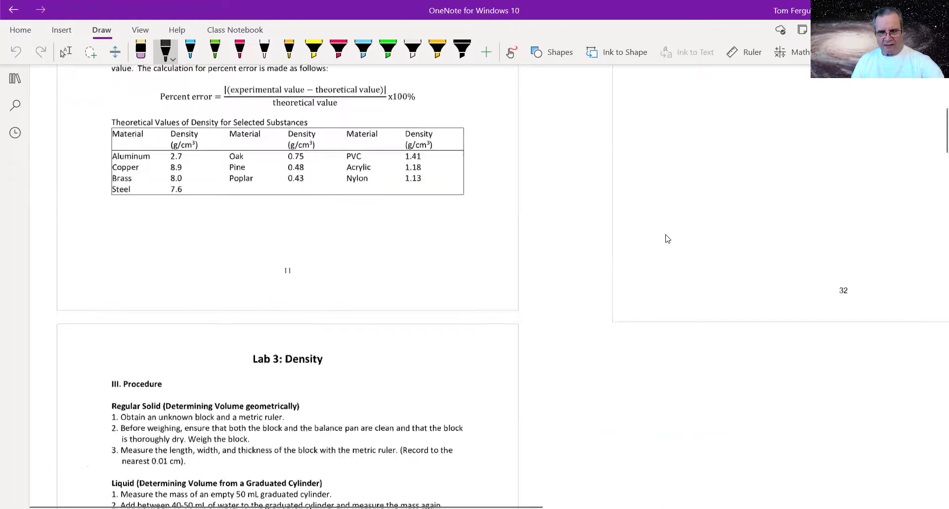
{"action": "key", "text": "Escape"}
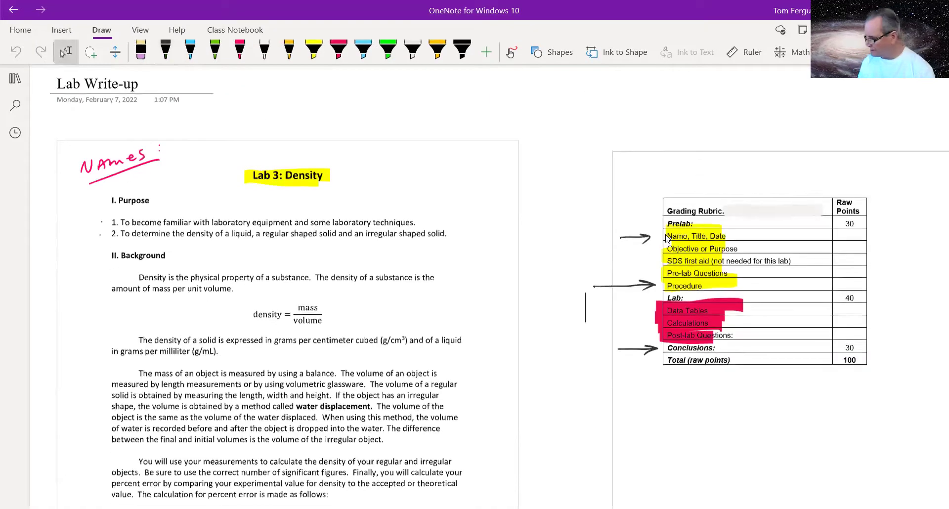